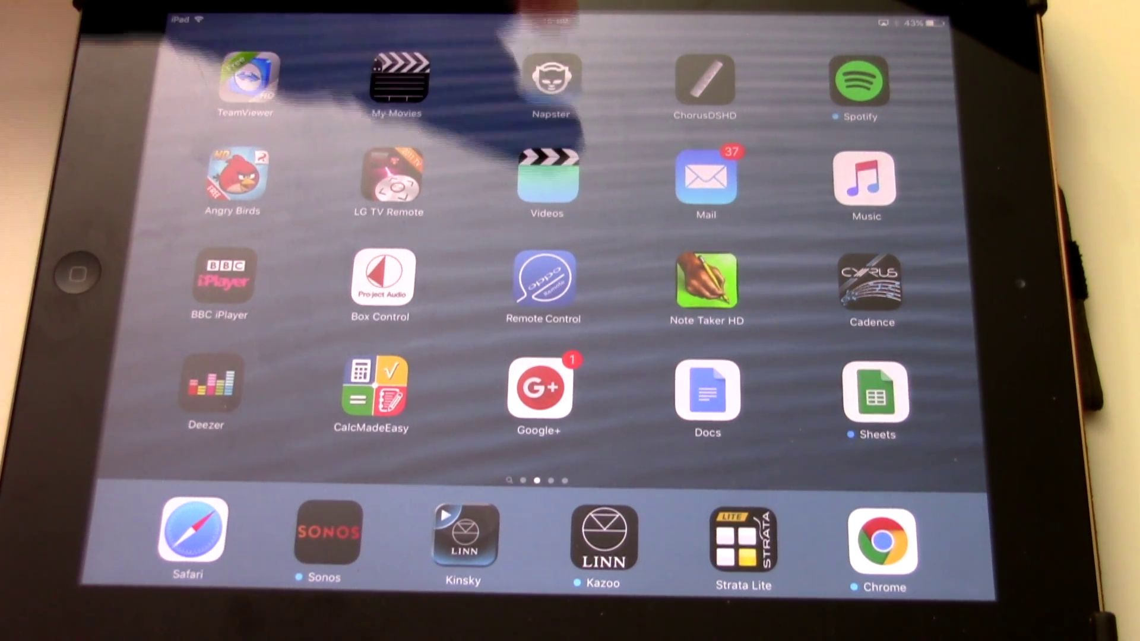
Open the Eventbrite email in Mail and show its Reply, Forward and Print choices.
{"action": "left_click", "coordinate": [706, 178]}
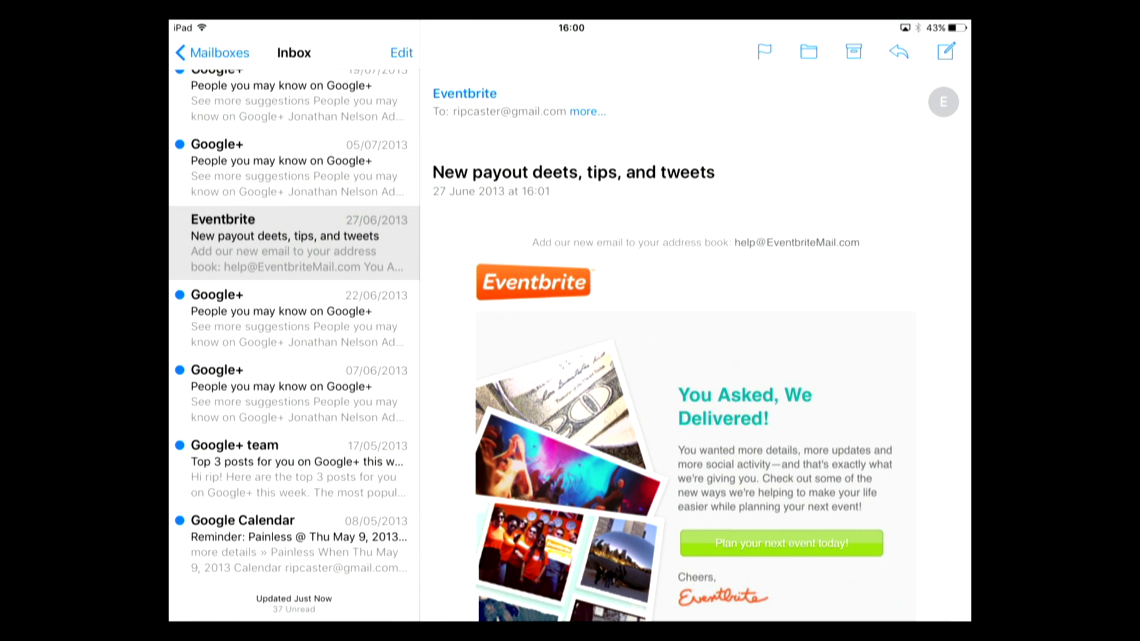
{"action": "left_click", "coordinate": [898, 52]}
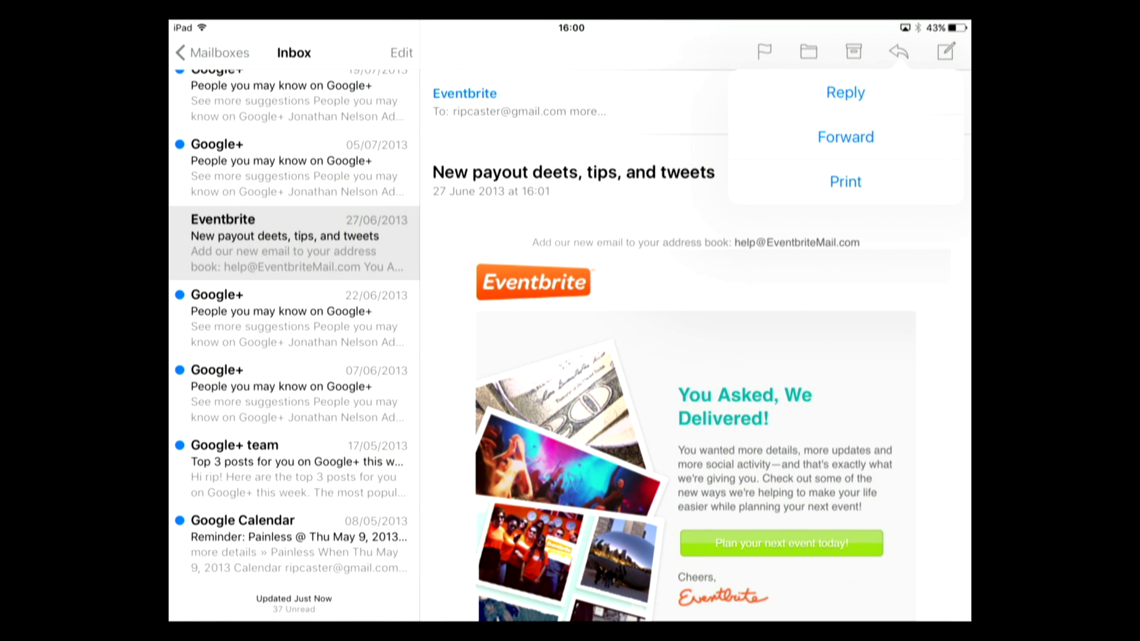
Choose Print for the Eventbrite email to show the Canon MX920 printer options.
{"action": "left_click", "coordinate": [845, 182]}
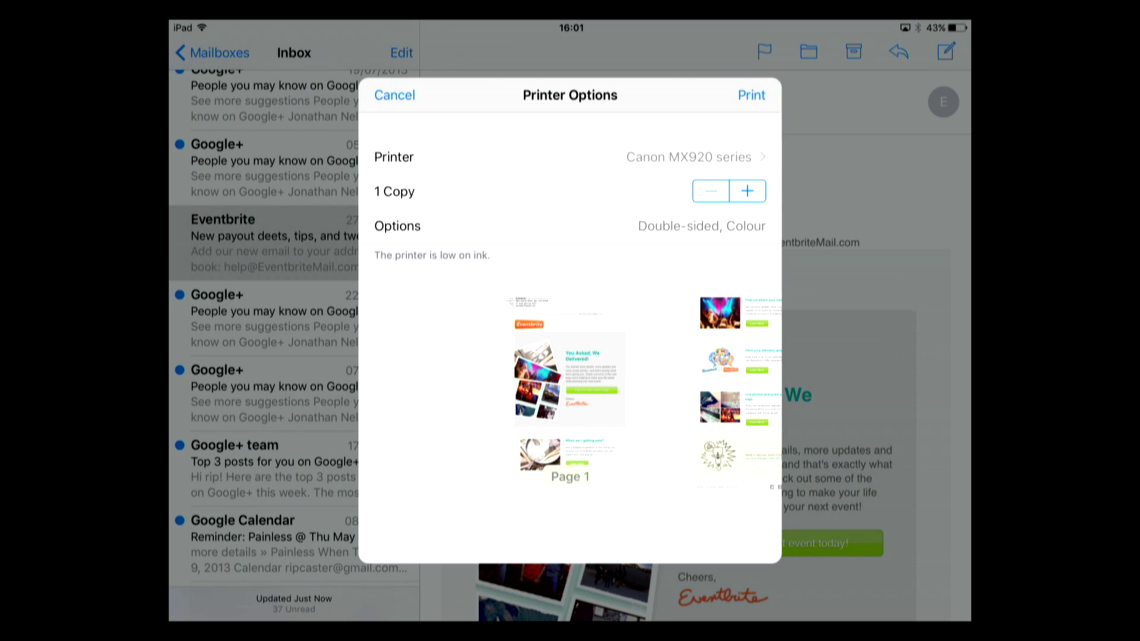
Print the Eventbrite email double-sided in Black & White and dismiss the low-ink alert.
{"action": "left_click", "coordinate": [570, 226]}
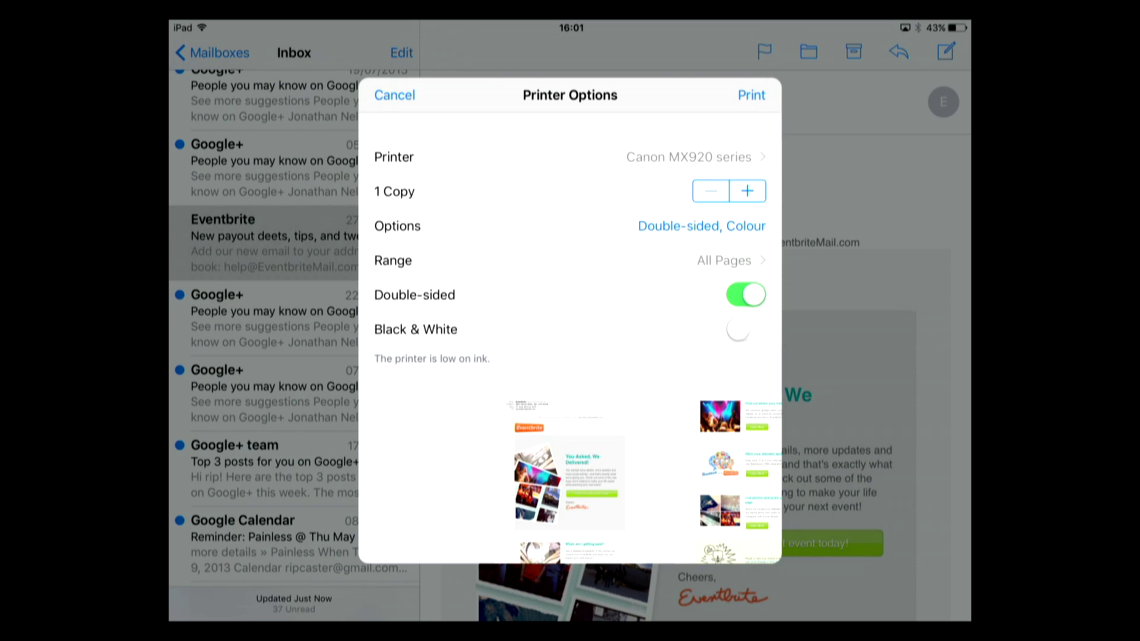
{"action": "left_click", "coordinate": [746, 330]}
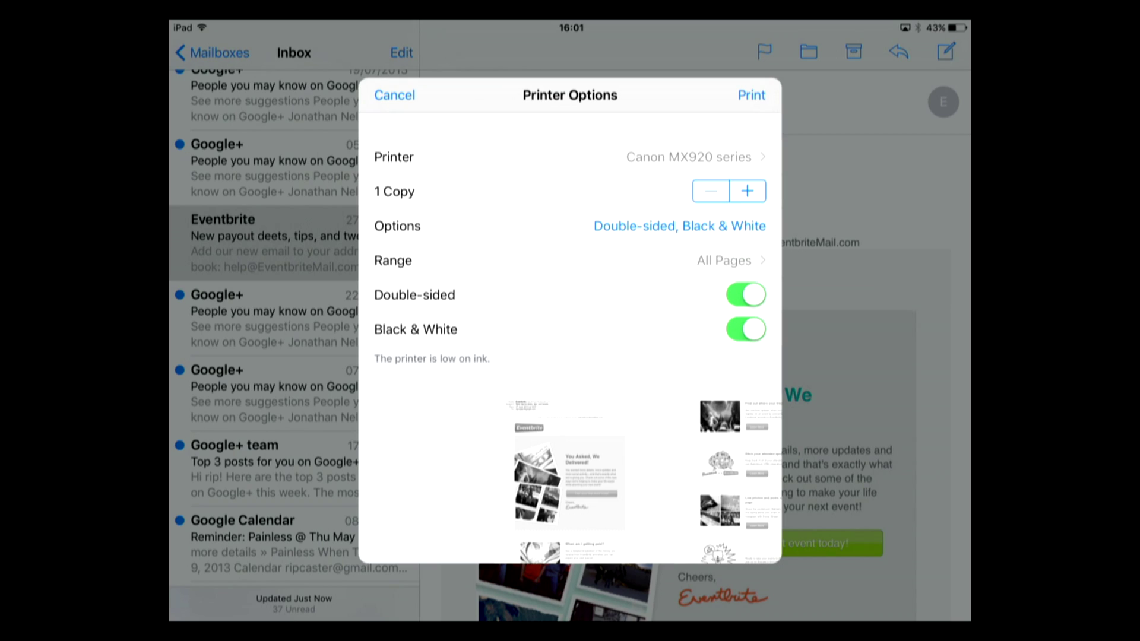
{"action": "left_click", "coordinate": [751, 95]}
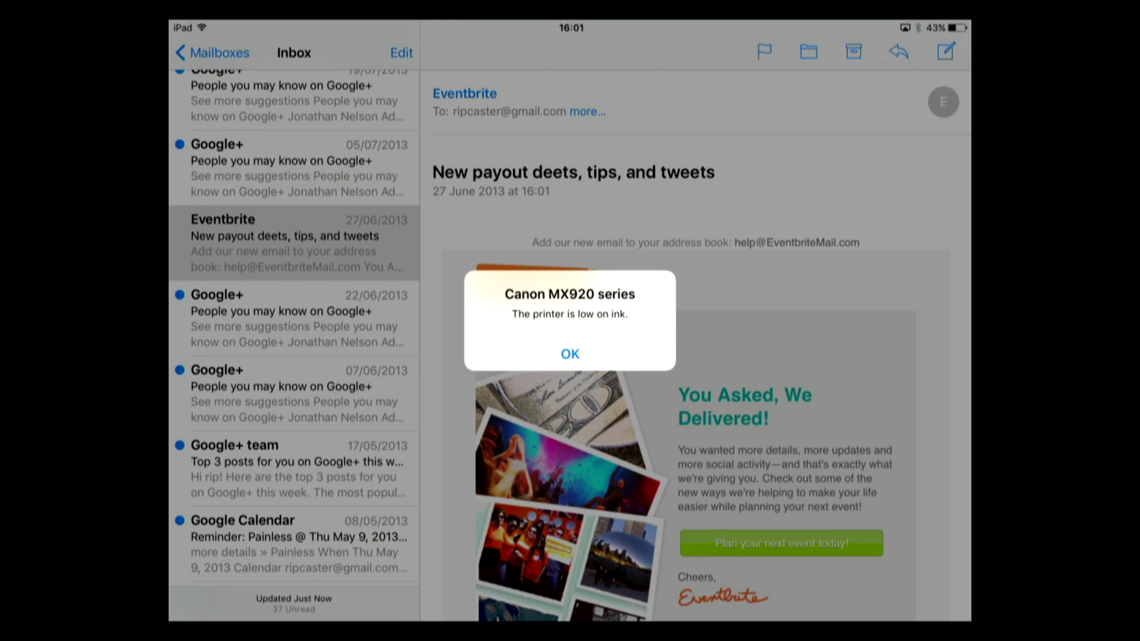
{"action": "left_click", "coordinate": [570, 353]}
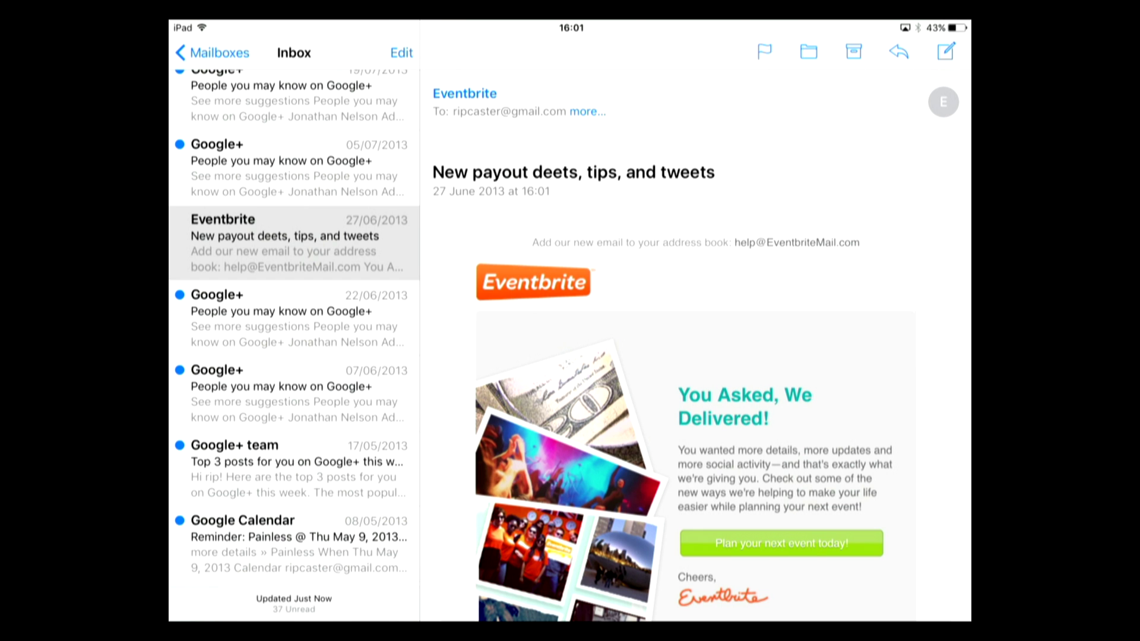
Open 'Thames Valley Park Rowing Club AGM Minutes.docx' in Google Docs from the home screen.
{"action": "key", "text": "super+h"}
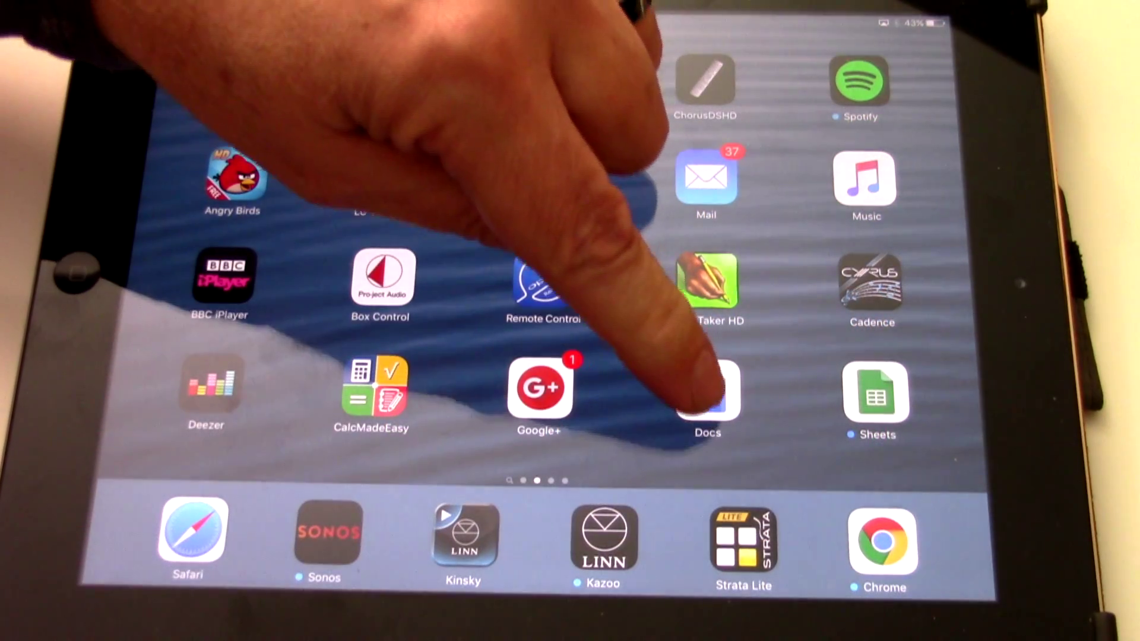
{"action": "left_click", "coordinate": [708, 391]}
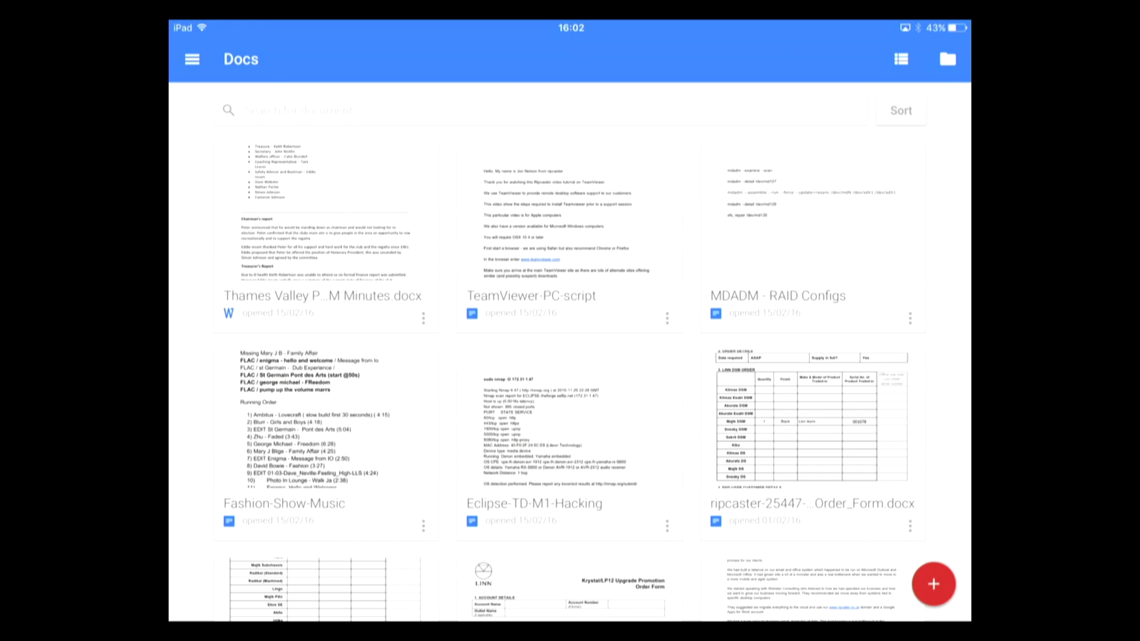
{"action": "left_click", "coordinate": [327, 237]}
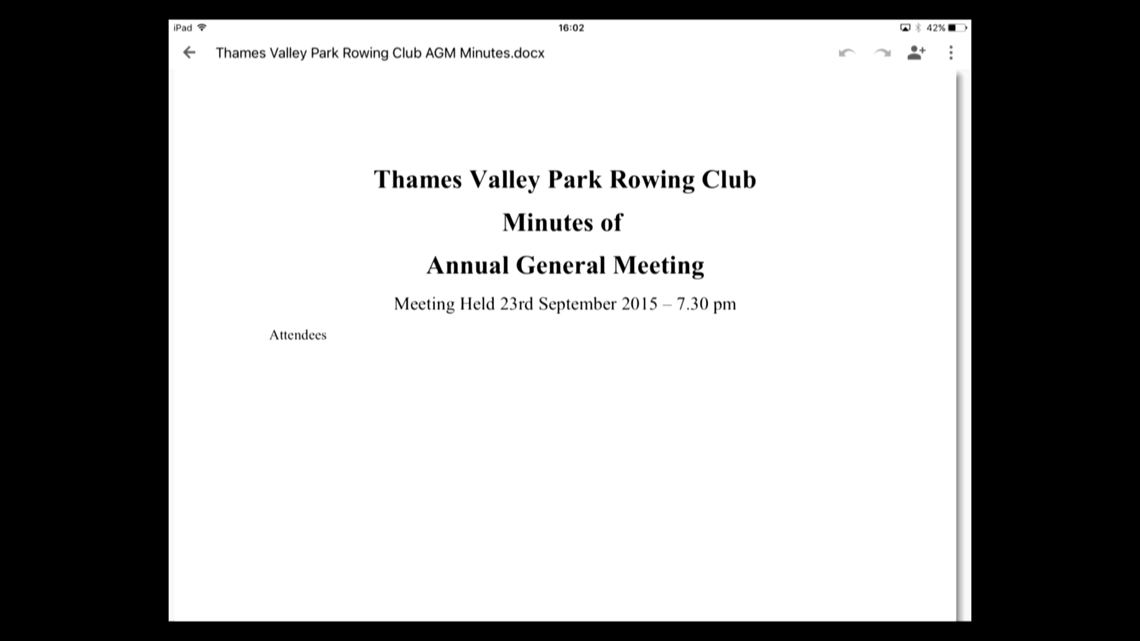
Save the AGM Minutes Word file as a Google Docs document via Office compatibility mode.
{"action": "left_click", "coordinate": [951, 52]}
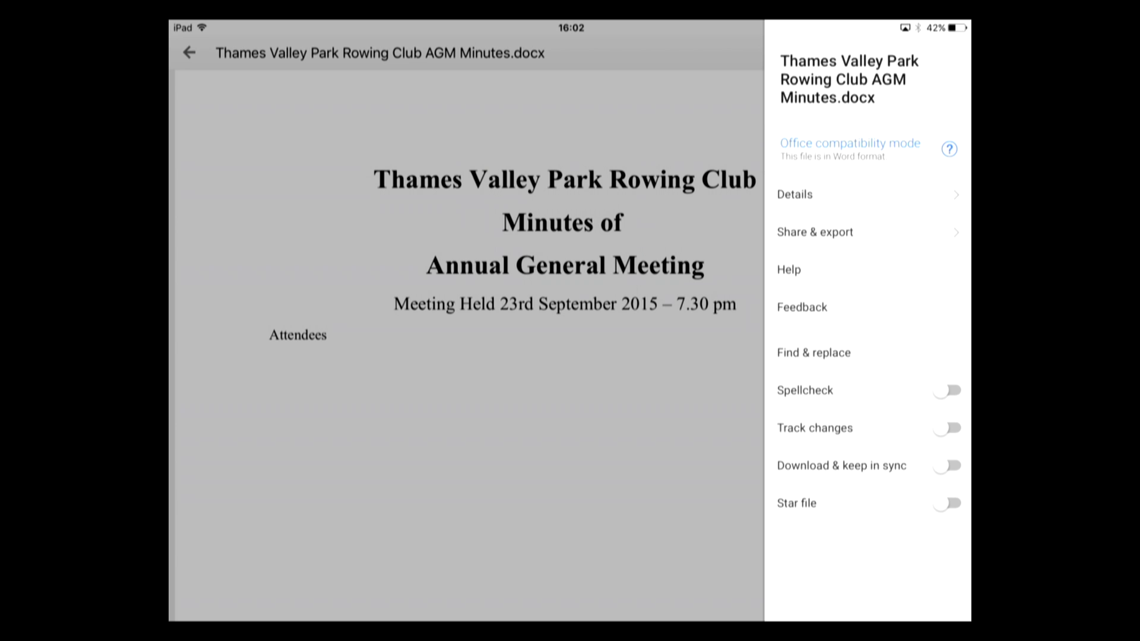
{"action": "left_click", "coordinate": [850, 149]}
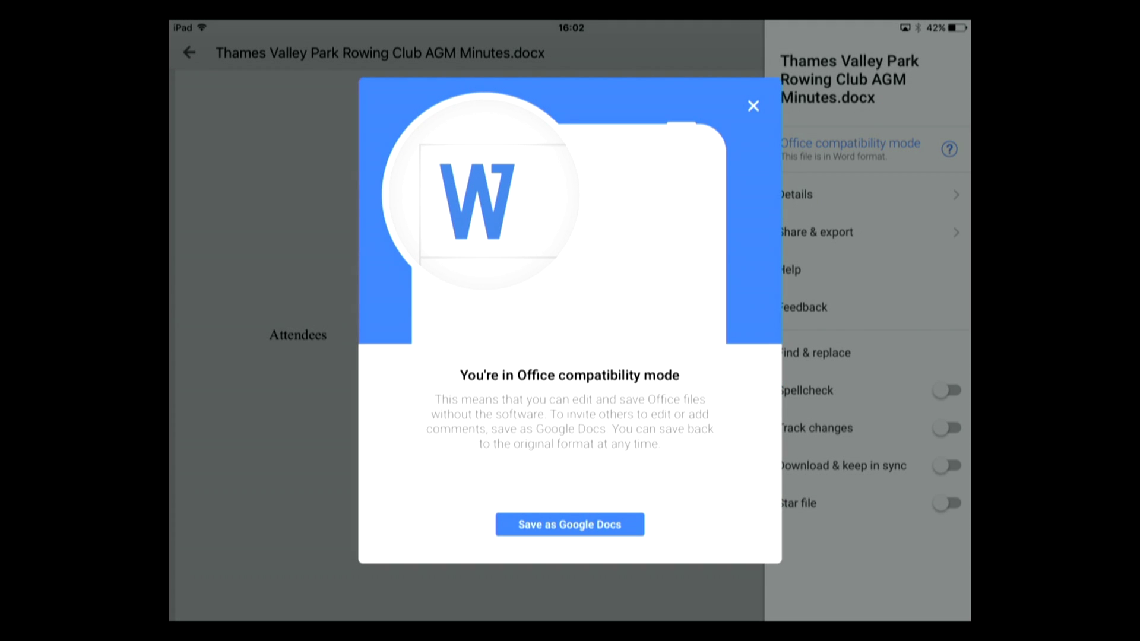
{"action": "left_click", "coordinate": [570, 524]}
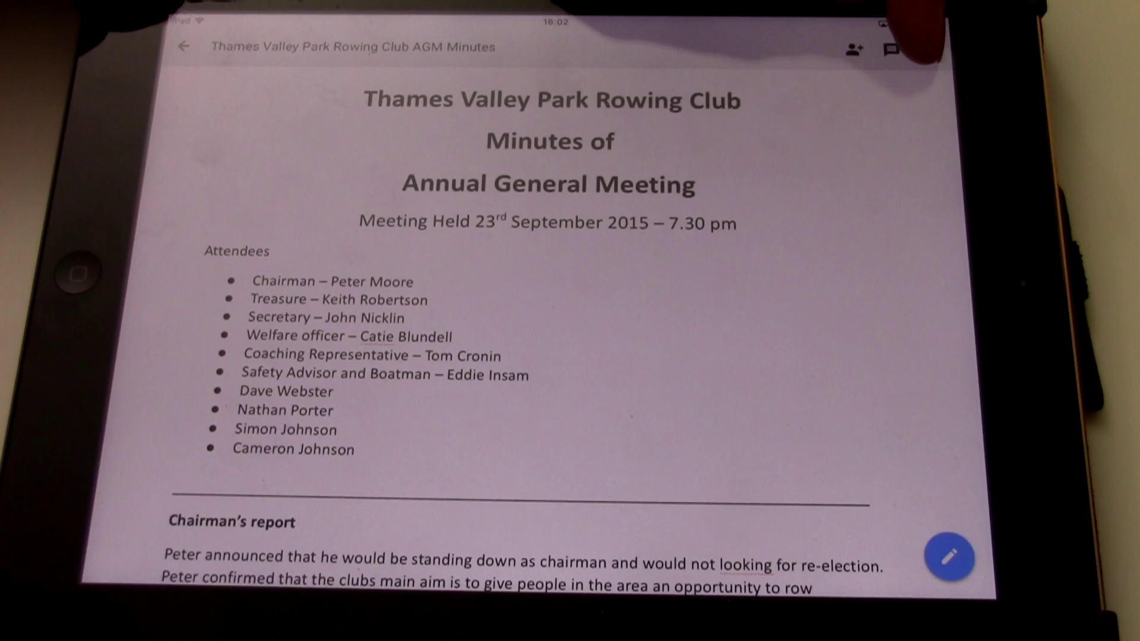
Start printing the AGM minutes from Share & export to reach the print-method choice.
{"action": "left_click", "coordinate": [930, 36]}
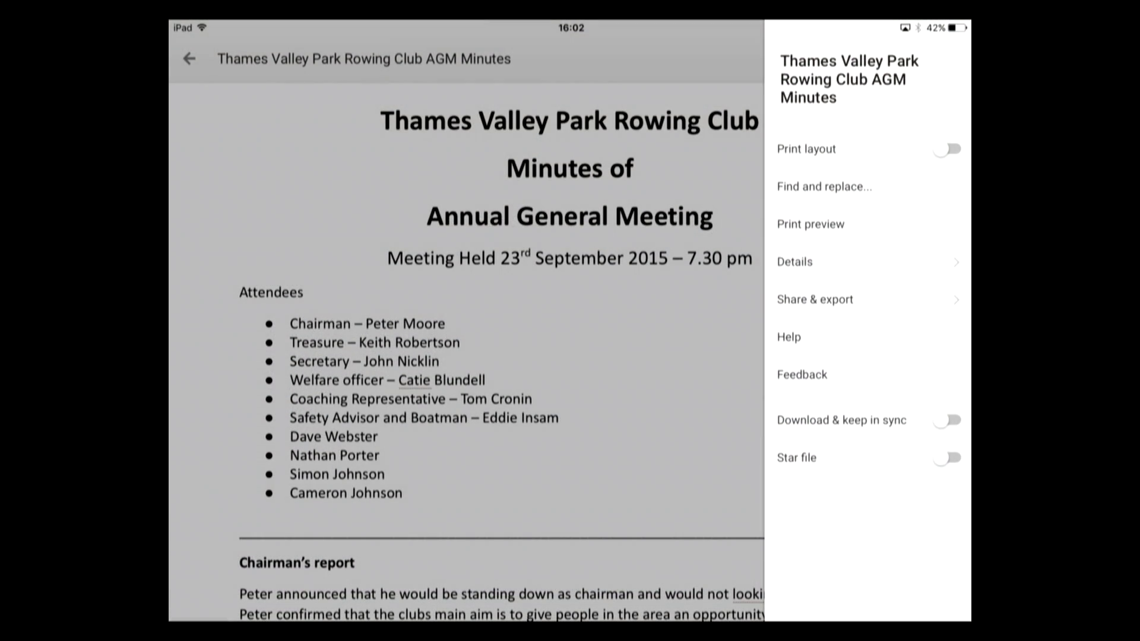
{"action": "left_click", "coordinate": [815, 300]}
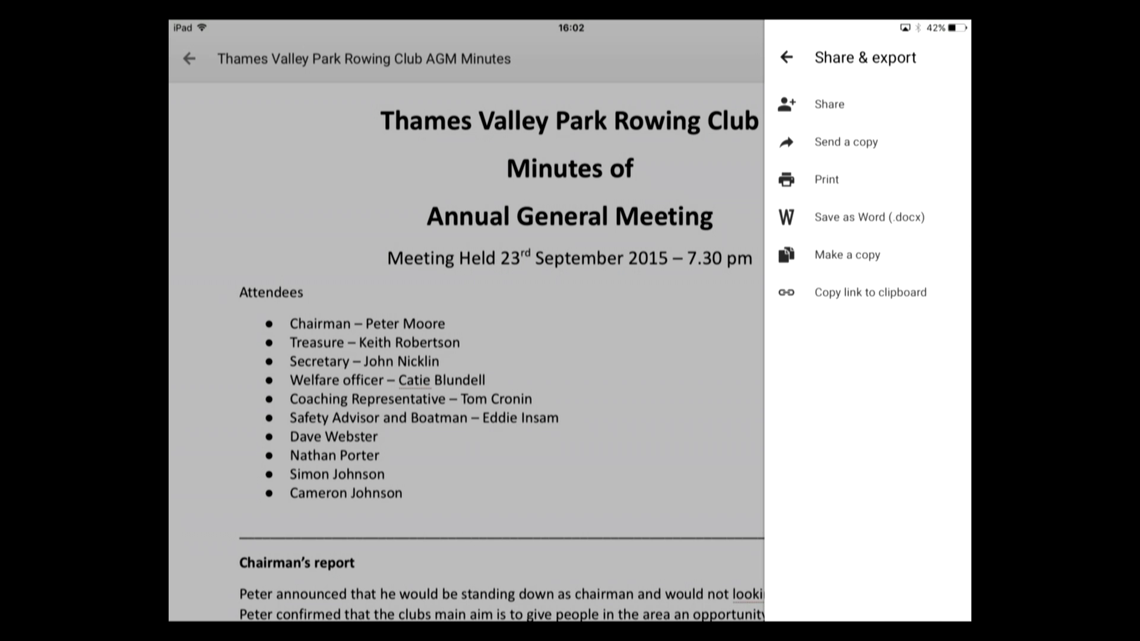
{"action": "left_click", "coordinate": [826, 180]}
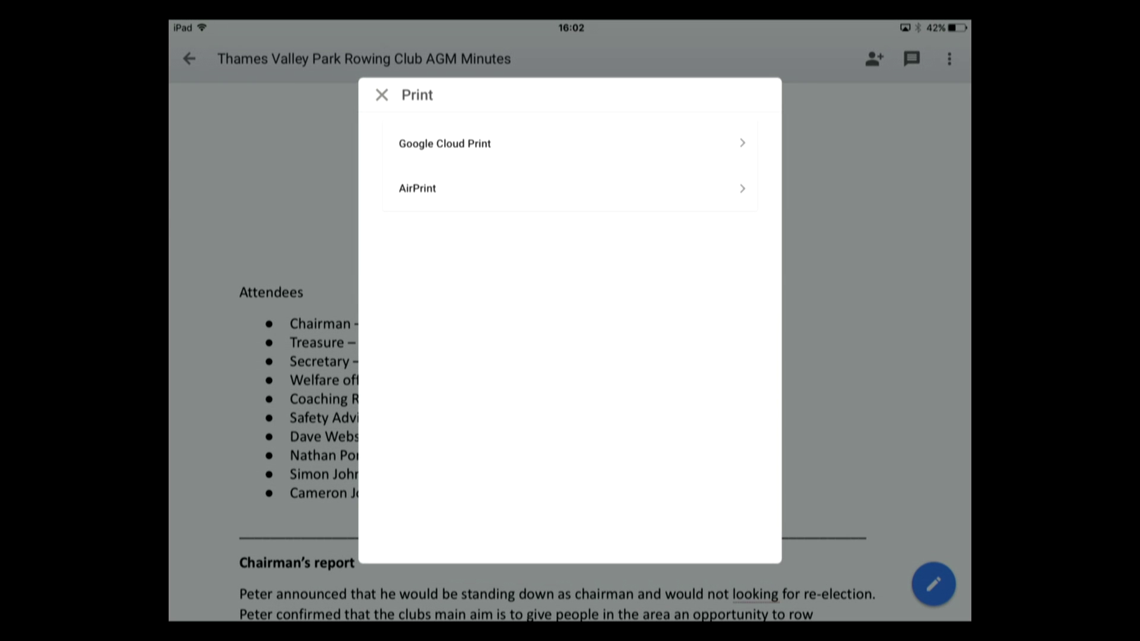
Print the AGM minutes via AirPrint on the Canon MX920, double-sided in Black & White.
{"action": "left_click", "coordinate": [570, 189]}
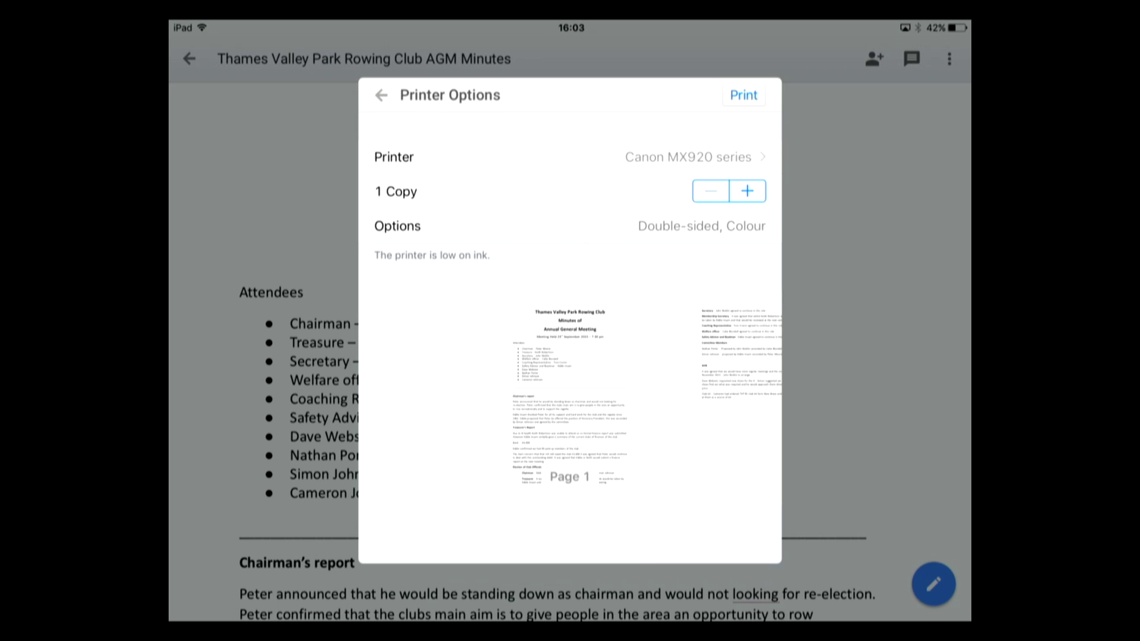
{"action": "left_click", "coordinate": [702, 225]}
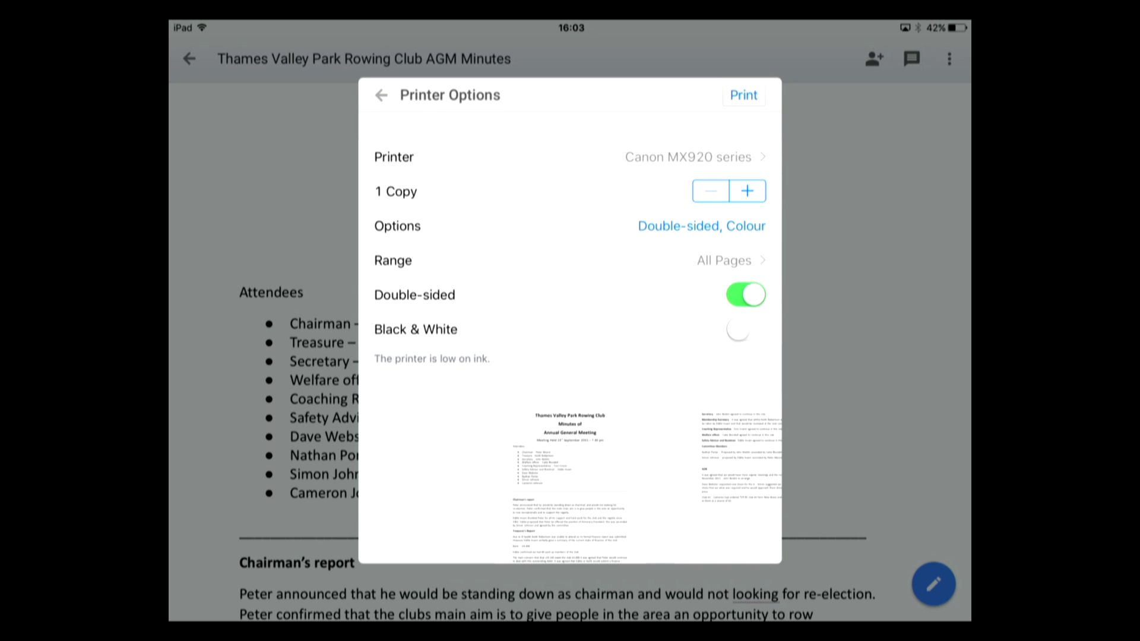
{"action": "left_click", "coordinate": [746, 329]}
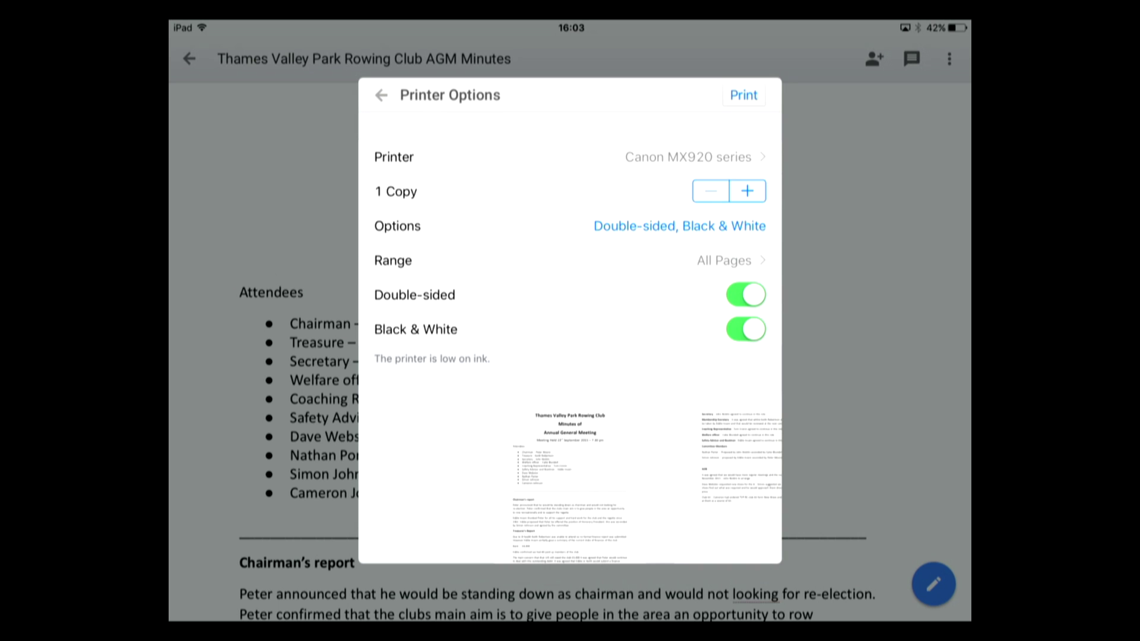
{"action": "left_click", "coordinate": [744, 95]}
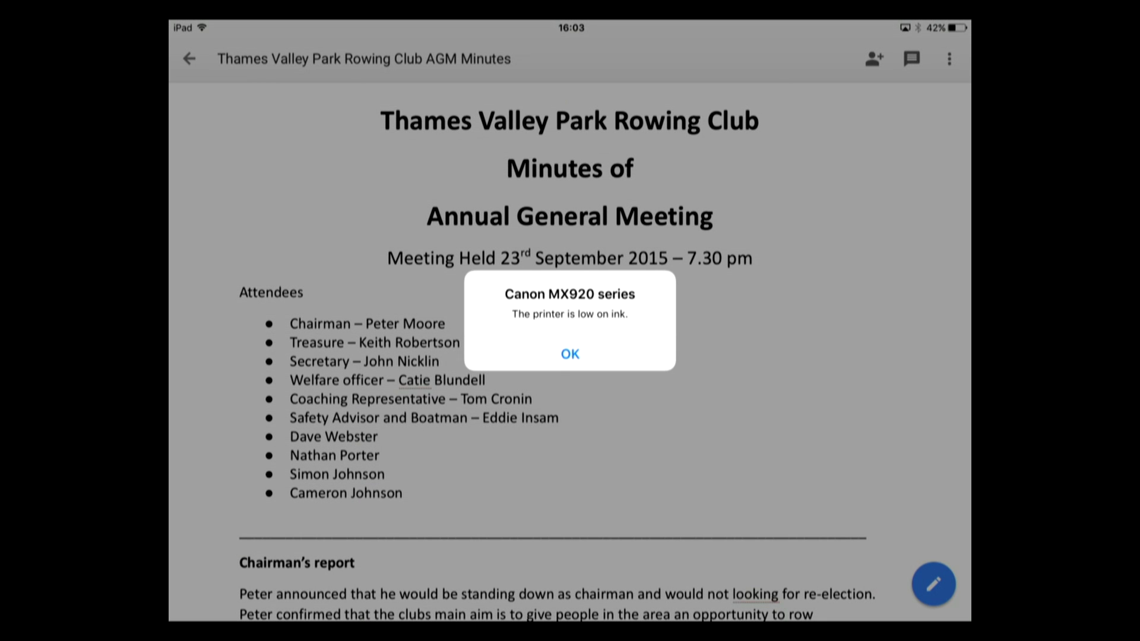